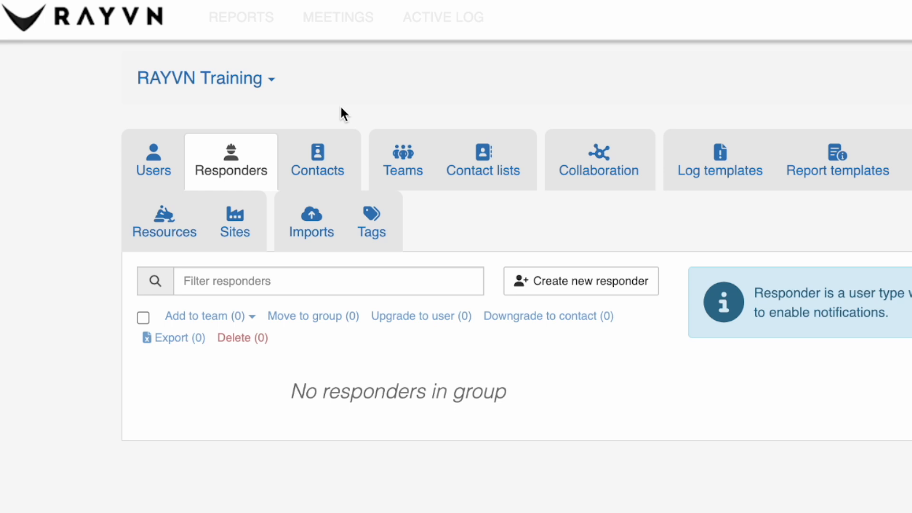
Open the RAYVN Training group's dropdown menu to reveal its options
{"action": "left_click", "coordinate": [203, 81]}
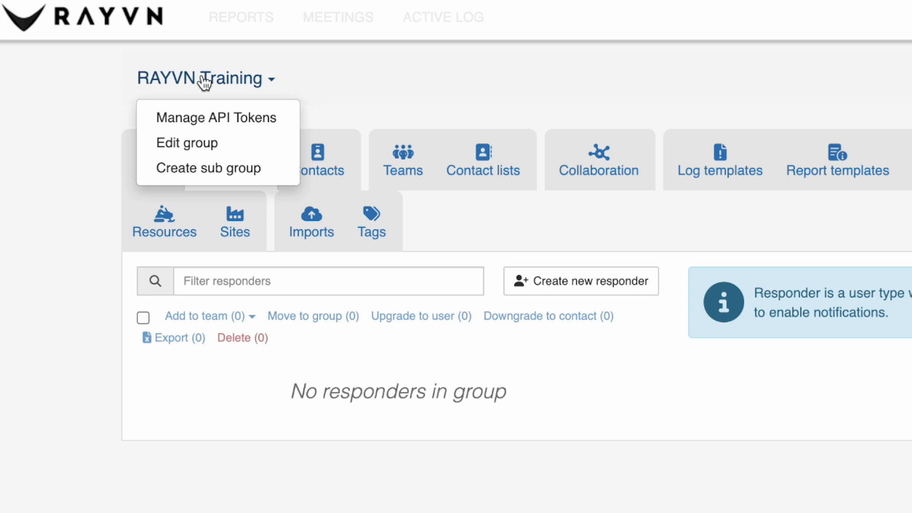
Add a sub group named 'Sub Group 1' under RAYVN Training
{"action": "left_click", "coordinate": [210, 168]}
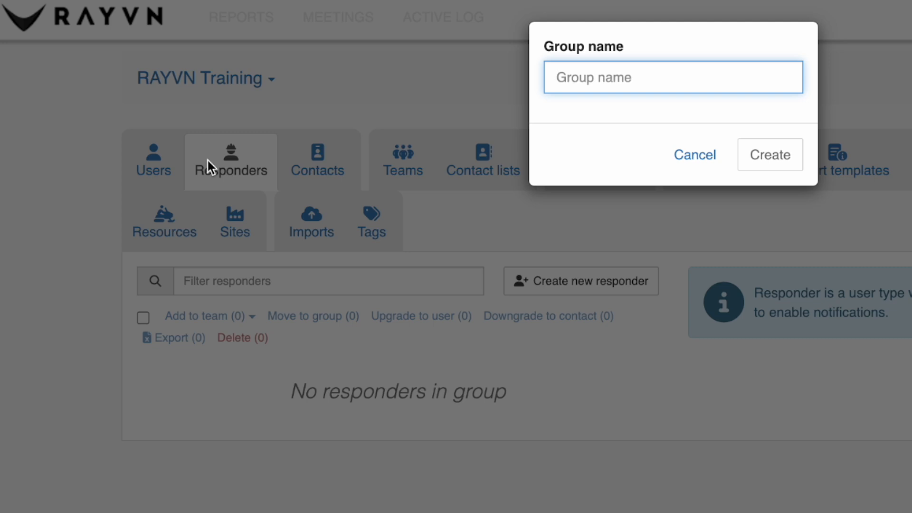
{"action": "type", "text": "Sub Group 1"}
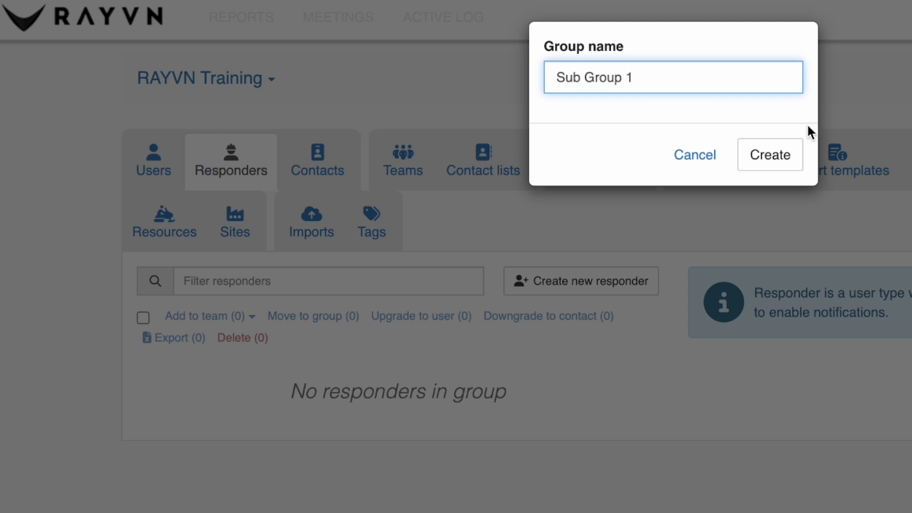
{"action": "left_click", "coordinate": [779, 166]}
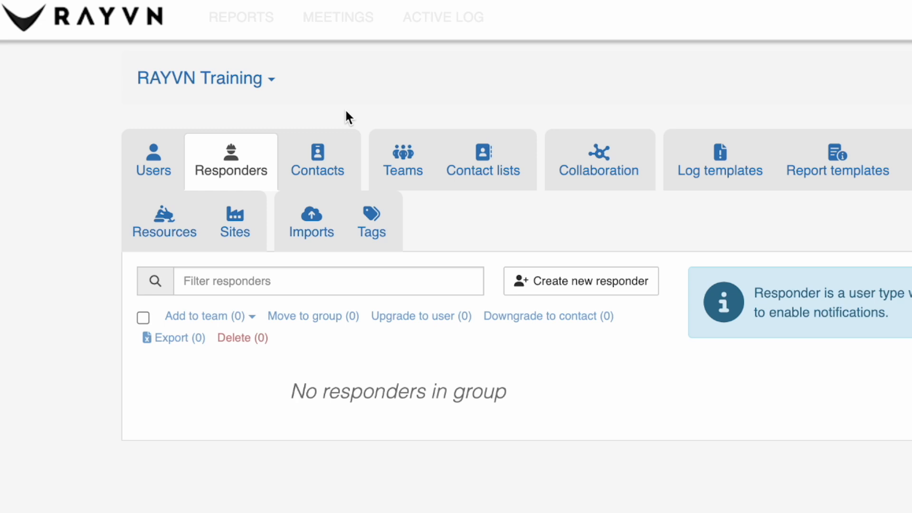
Switch to Sub Group 1 from the RAYVN Training dropdown
{"action": "left_click", "coordinate": [246, 90]}
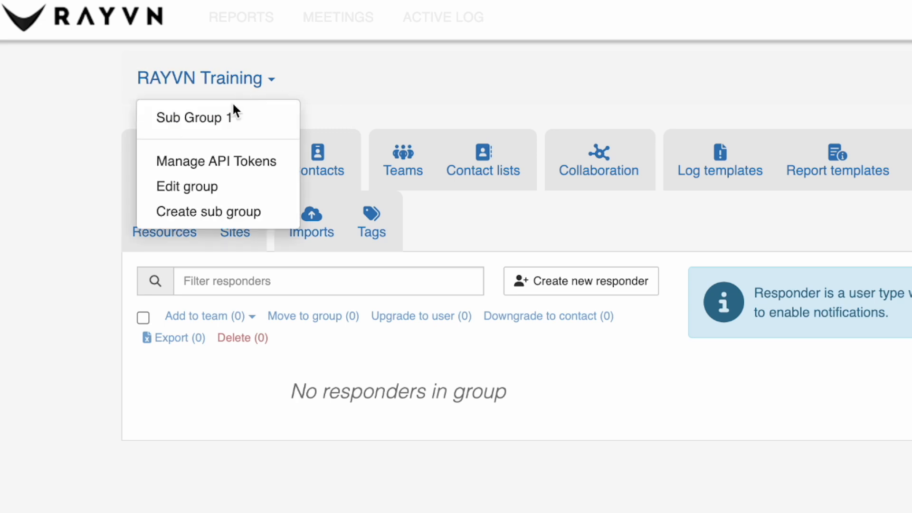
{"action": "left_click", "coordinate": [234, 116]}
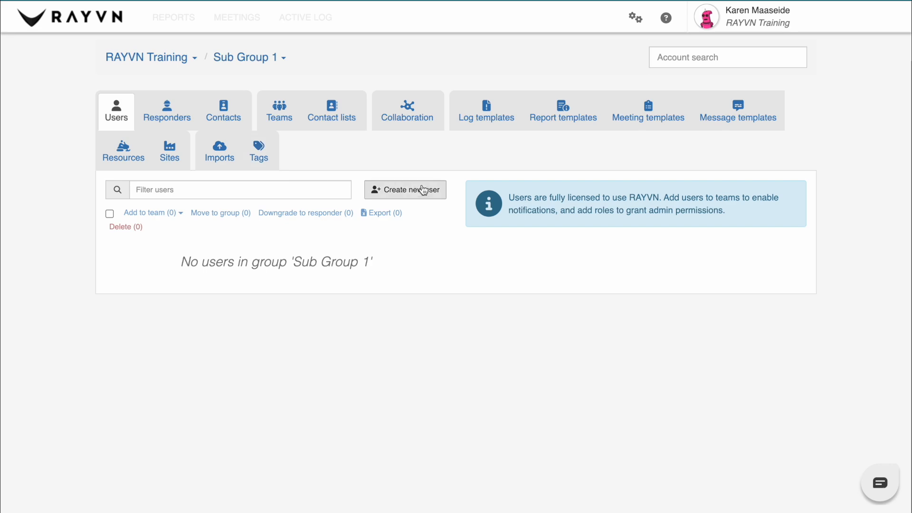
Start a new Sub Group 1 user, entering their first name, last name and e-mail address
{"action": "left_click", "coordinate": [418, 190]}
{"action": "type", "text": "John"}
{"action": "key", "text": "Tab"}
{"action": "type", "text": "Smith"}
{"action": "key", "text": "Tab"}
{"action": "key", "text": "Tab"}
Give the new user the Group admin access level
{"action": "scroll", "coordinate": [437, 307], "scroll_direction": "down", "scroll_amount": 3}
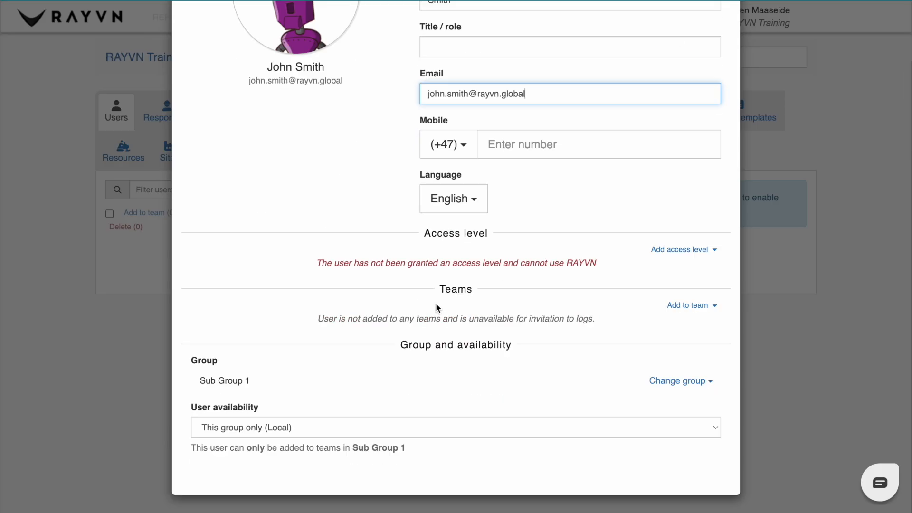
{"action": "left_click", "coordinate": [682, 249]}
{"action": "left_click", "coordinate": [680, 287]}
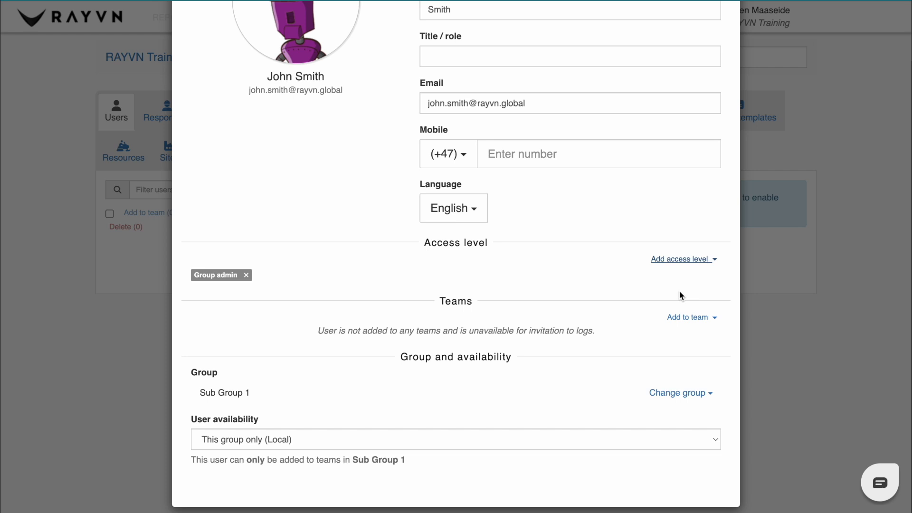
{"action": "scroll", "coordinate": [683, 202], "scroll_direction": "up", "scroll_amount": 3}
Save the new Group admin user to Sub Group 1
{"action": "left_click", "coordinate": [721, 44]}
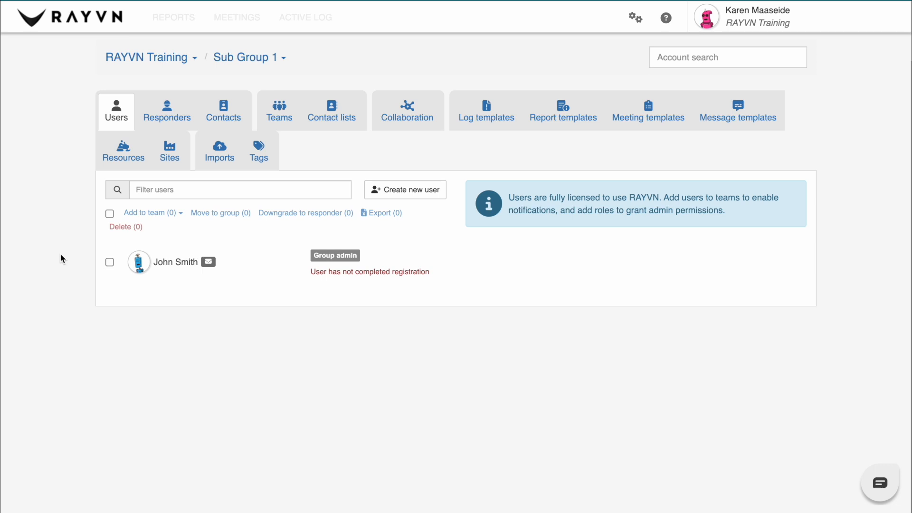
Open the new Group admin's profile and show the User availability options
{"action": "left_click", "coordinate": [218, 266]}
{"action": "scroll", "coordinate": [543, 458], "scroll_direction": "down", "scroll_amount": 5}
{"action": "scroll", "coordinate": [542, 455], "scroll_direction": "down", "scroll_amount": 2}
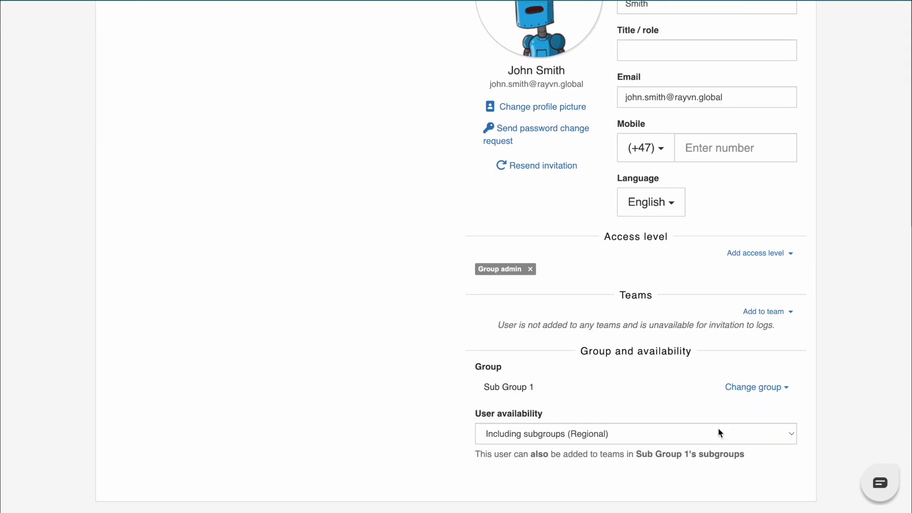
{"action": "left_click", "coordinate": [719, 433]}
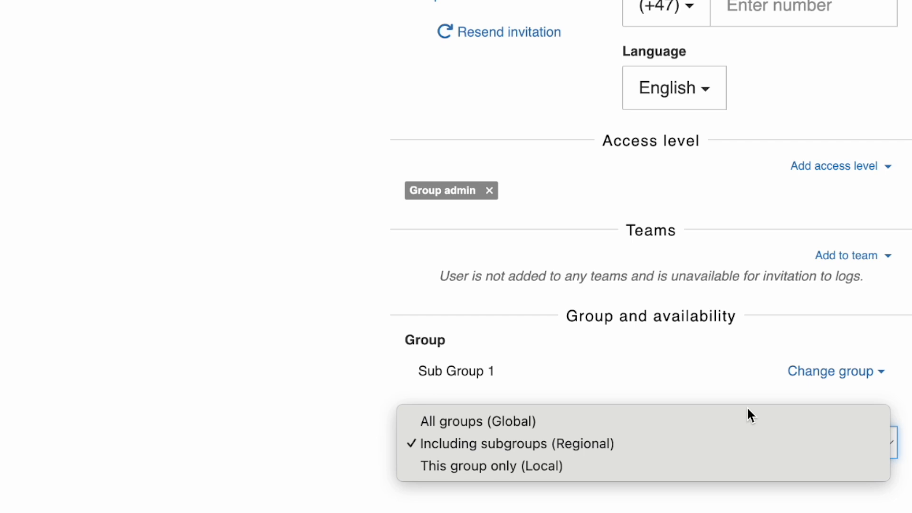
Keep the user's availability at Including subgroups (Regional), then open the RAYVN Training dropdown
{"action": "left_click", "coordinate": [708, 443]}
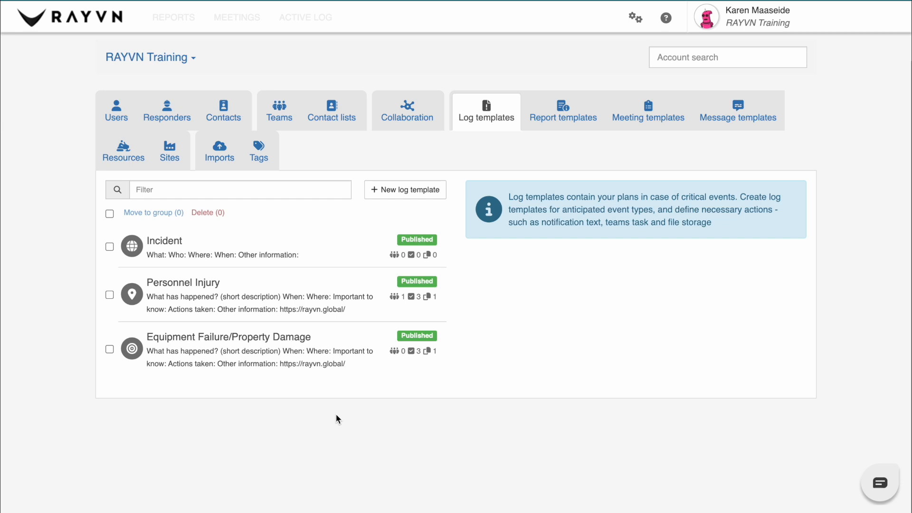
{"action": "left_click", "coordinate": [157, 62]}
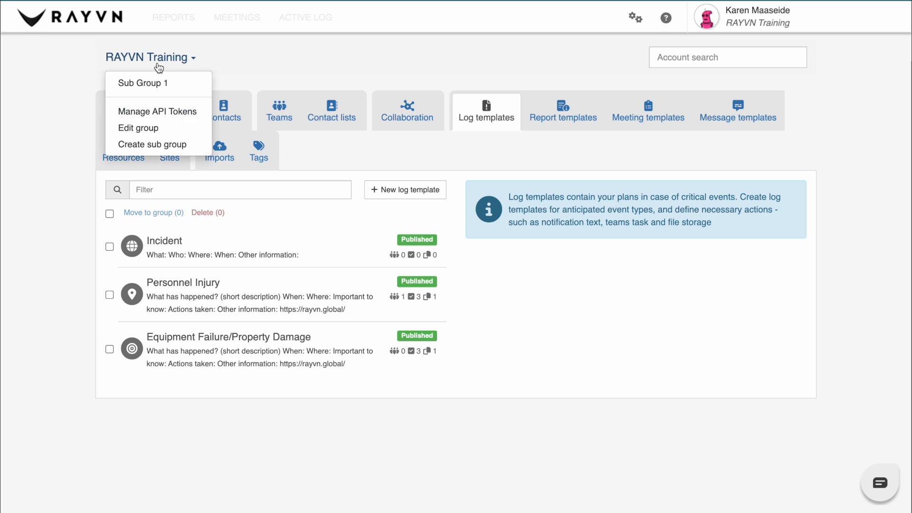
Navigate back to RAYVN Training and show its Meeting templates, listing First meeting
{"action": "left_click", "coordinate": [174, 85]}
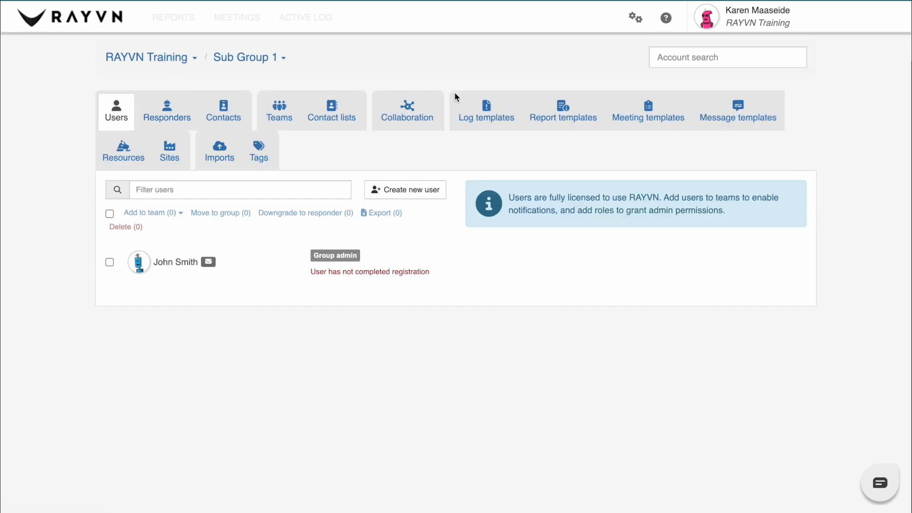
{"action": "left_click", "coordinate": [479, 114]}
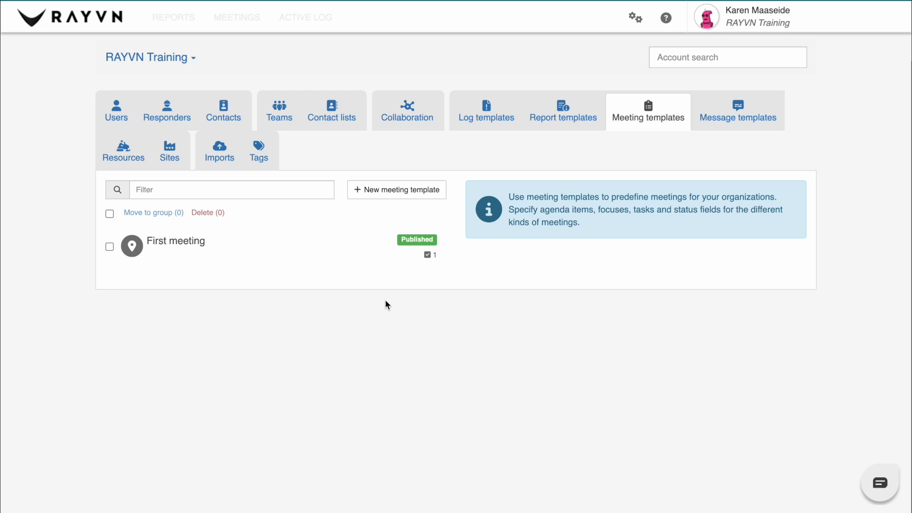
Set the First meeting template's availability to Including subgroups (Regional) and save it
{"action": "left_click", "coordinate": [325, 257]}
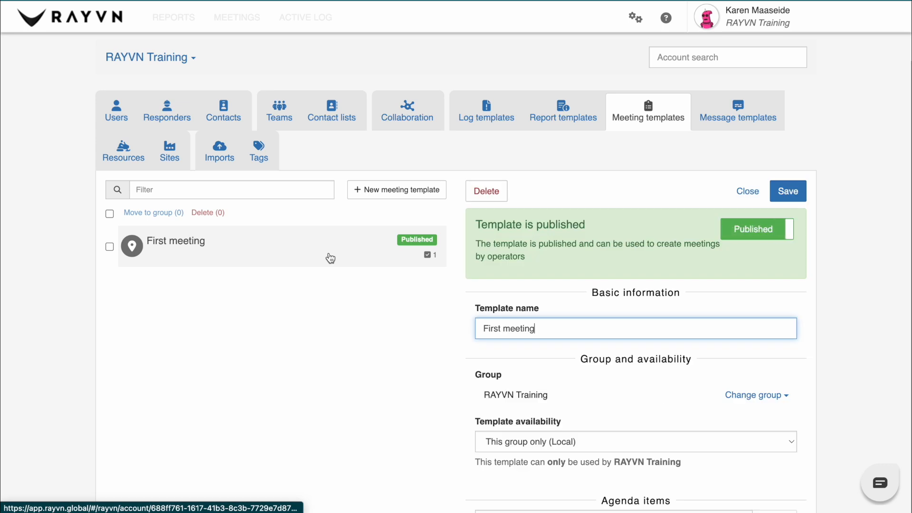
{"action": "scroll", "coordinate": [496, 406], "scroll_direction": "down", "scroll_amount": 2}
{"action": "scroll", "coordinate": [495, 409], "scroll_direction": "down", "scroll_amount": 3}
{"action": "left_click", "coordinate": [559, 157]}
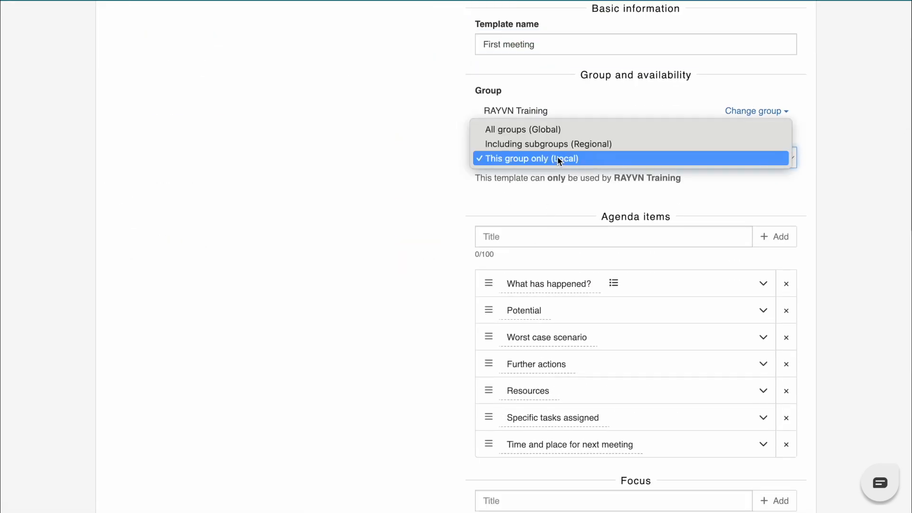
{"action": "left_click", "coordinate": [560, 144]}
{"action": "scroll", "coordinate": [560, 145], "scroll_direction": "up", "scroll_amount": 5}
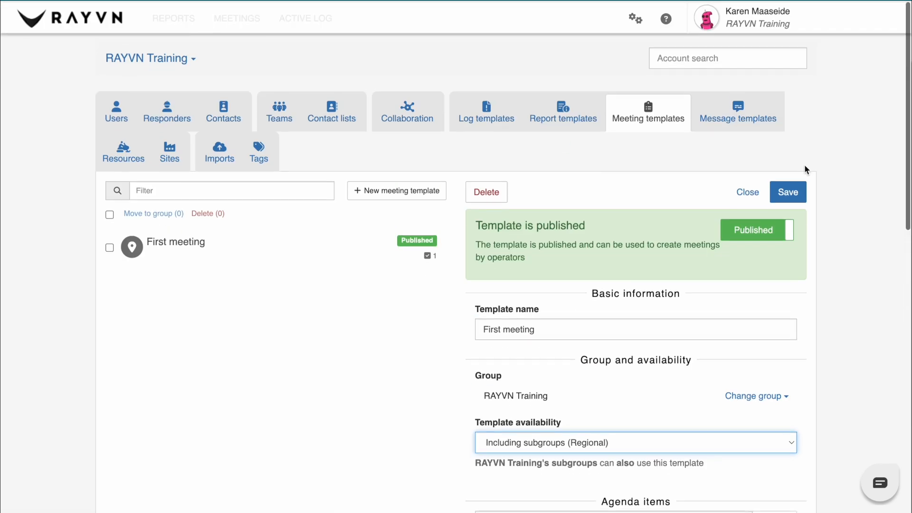
{"action": "left_click", "coordinate": [794, 191]}
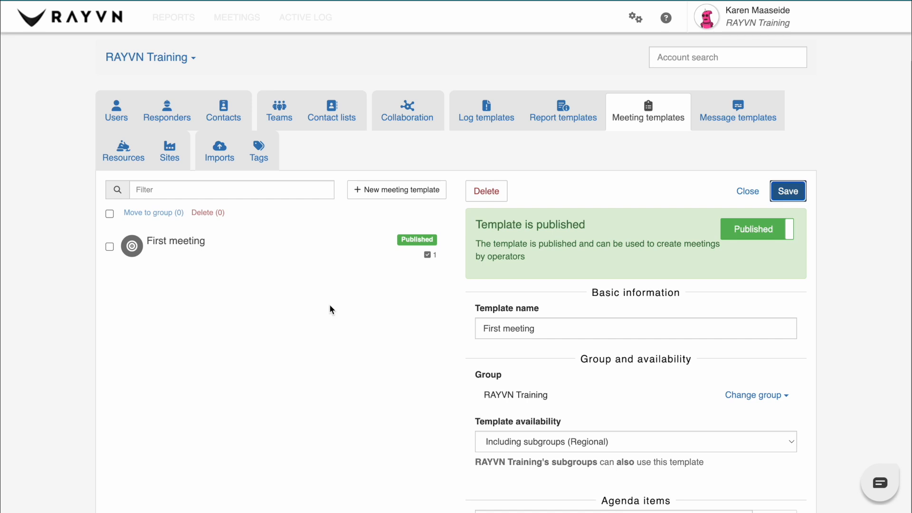
Go to Sub Group 1 and start creating a sub group inside it
{"action": "left_click", "coordinate": [157, 65]}
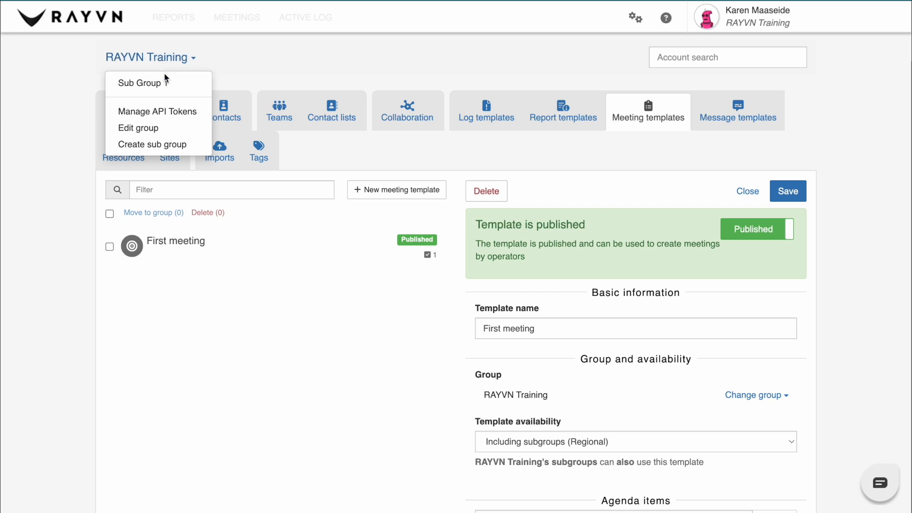
{"action": "left_click", "coordinate": [165, 81]}
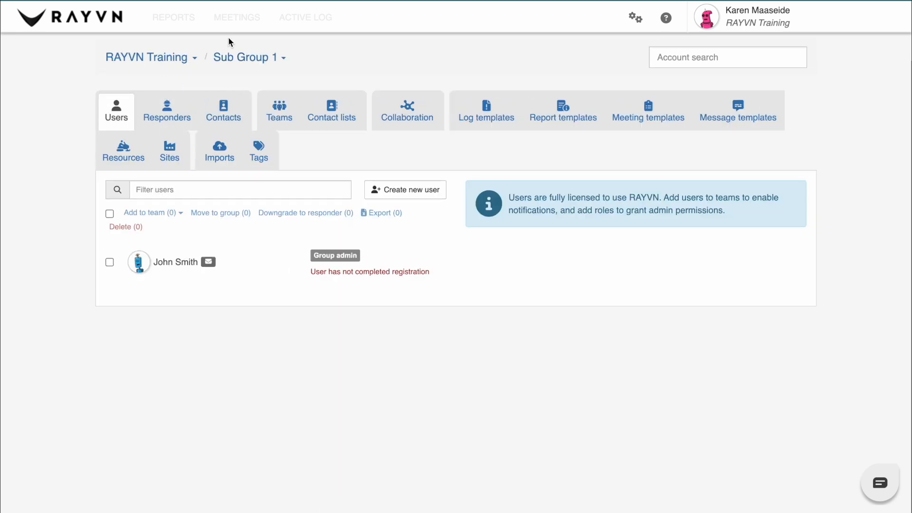
{"action": "left_click", "coordinate": [286, 62]}
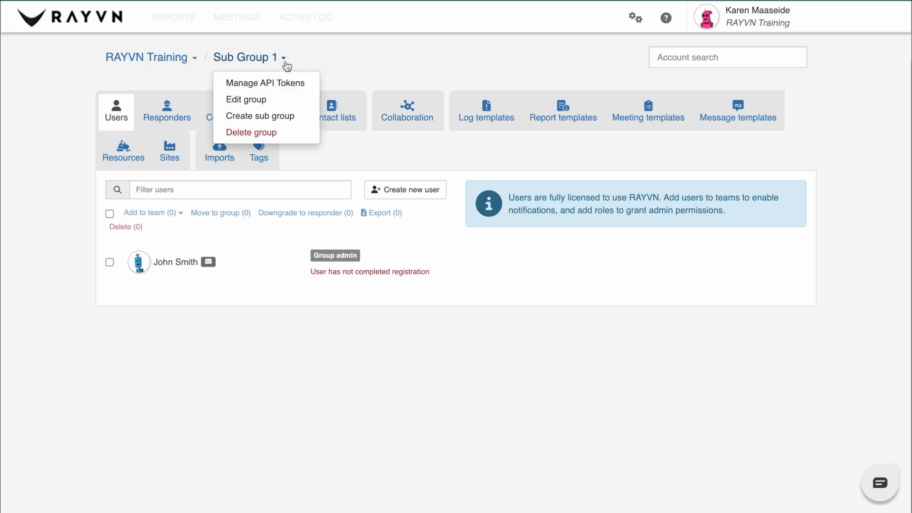
{"action": "left_click", "coordinate": [290, 115]}
Create the sub group 'Sub Group 1.1' and open it
{"action": "type", "text": "Subgr"}
{"action": "key", "text": "BackSpace"}
{"action": "key", "text": "BackSpace"}
{"action": "type", "text": "Group 1.1"}
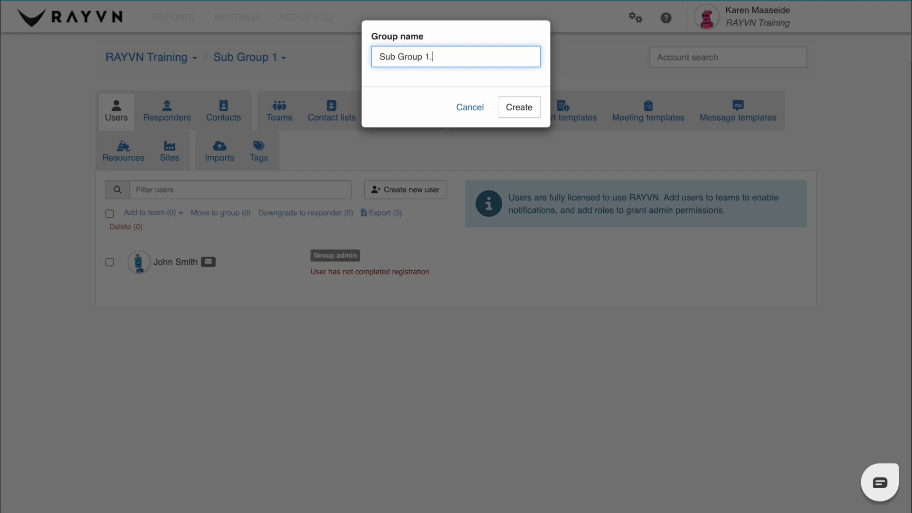
{"action": "left_click", "coordinate": [517, 107]}
{"action": "left_click", "coordinate": [284, 58]}
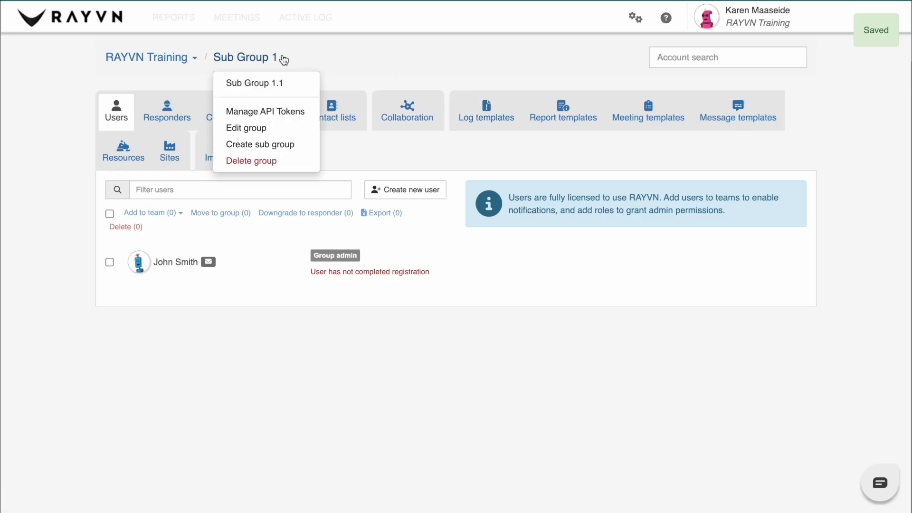
{"action": "left_click", "coordinate": [285, 86]}
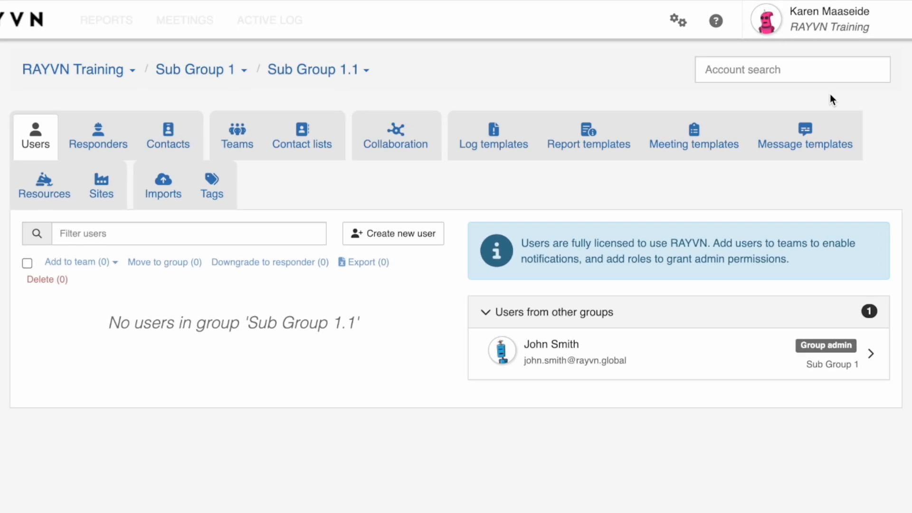
Display the full group tree showing RAYVN Training, Sub Group 1 and nested Sub Group 1.1
{"action": "left_click", "coordinate": [796, 67]}
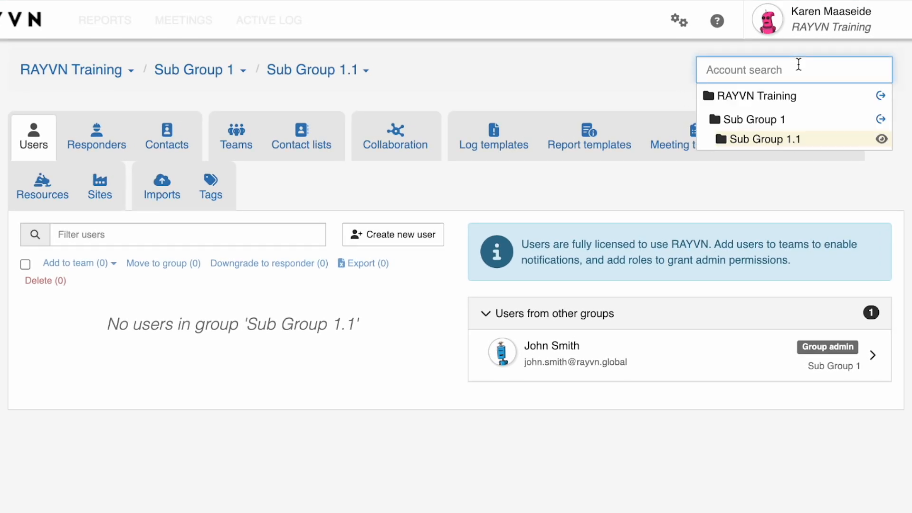